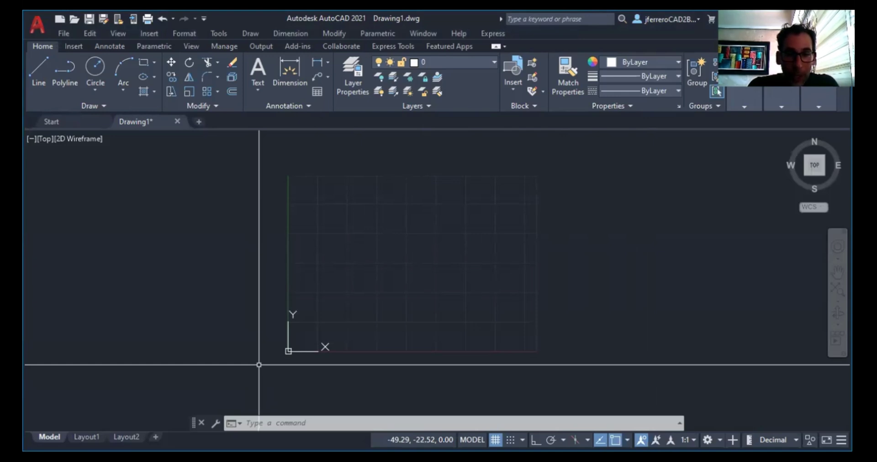
- View the Layout1 sheet and return to model space
{"action": "scroll", "coordinate": [403, 317], "scroll_direction": "up", "scroll_amount": 2}
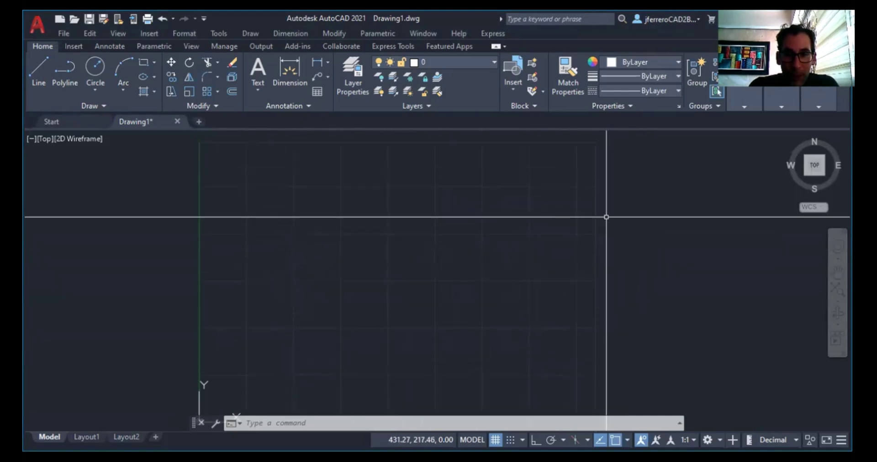
{"action": "scroll", "coordinate": [596, 229], "scroll_direction": "down", "scroll_amount": 1}
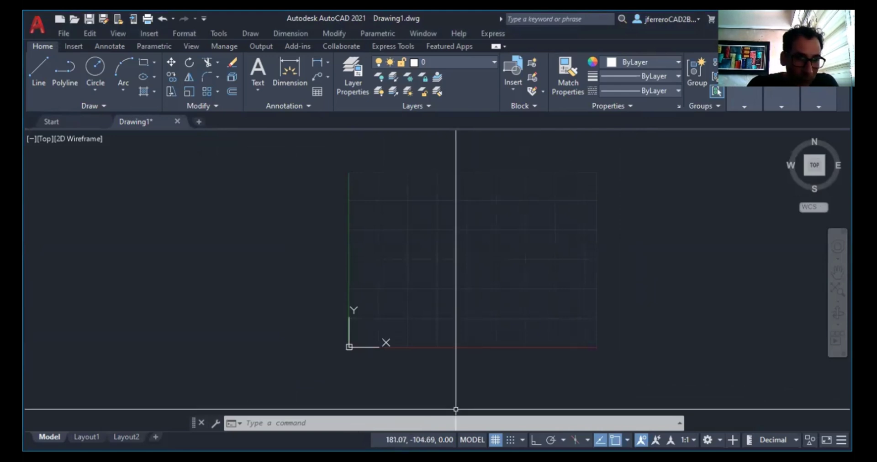
{"action": "left_click", "coordinate": [86, 437]}
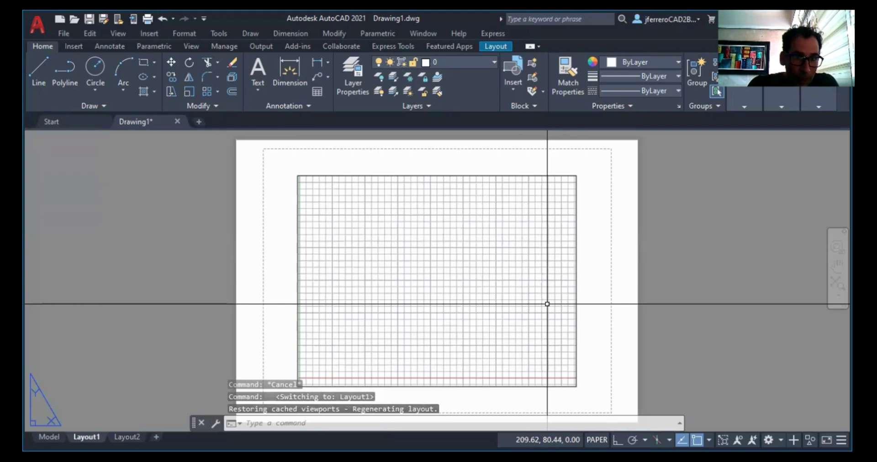
{"action": "left_click", "coordinate": [49, 438]}
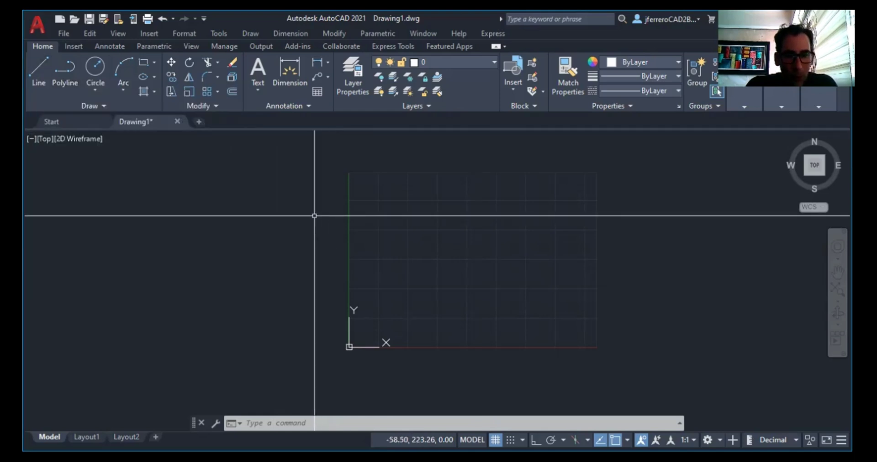
{"action": "type", "text": "L"}
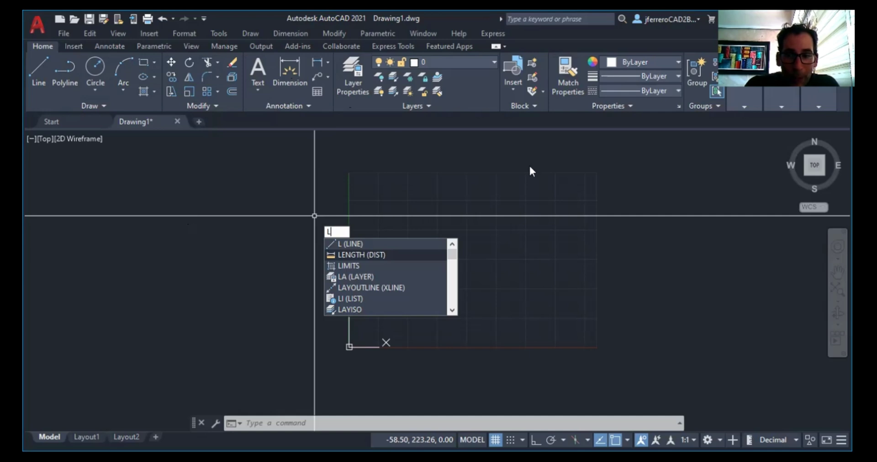
{"action": "left_click", "coordinate": [661, 240]}
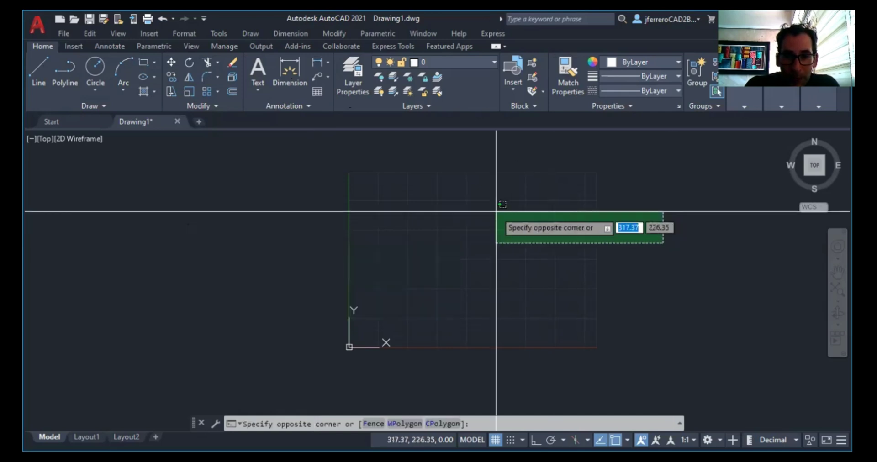
{"action": "left_click", "coordinate": [714, 288]}
{"action": "left_click", "coordinate": [714, 288]}
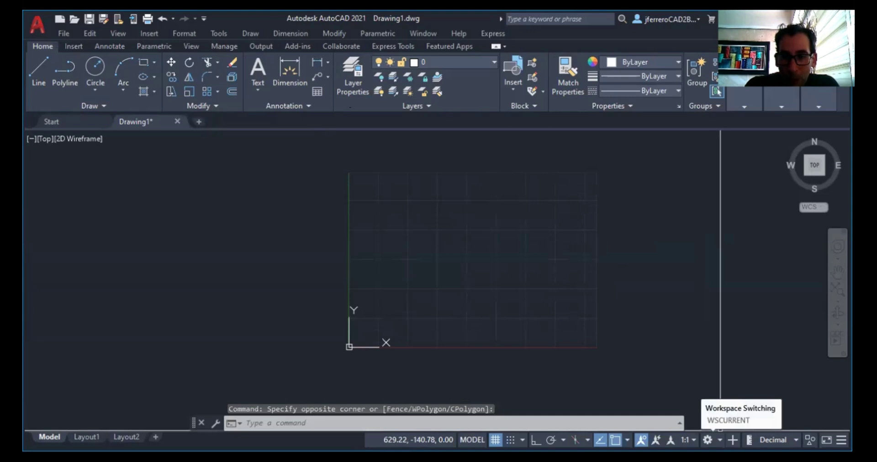
{"action": "left_click", "coordinate": [707, 440]}
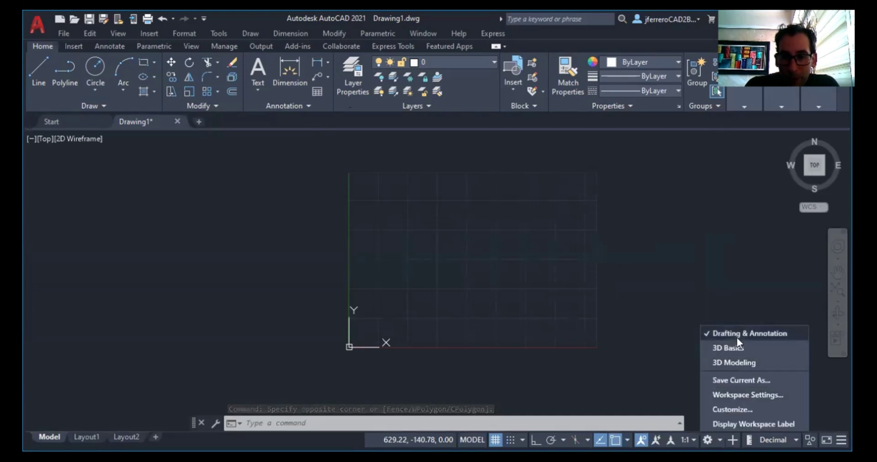
{"action": "left_click", "coordinate": [681, 275]}
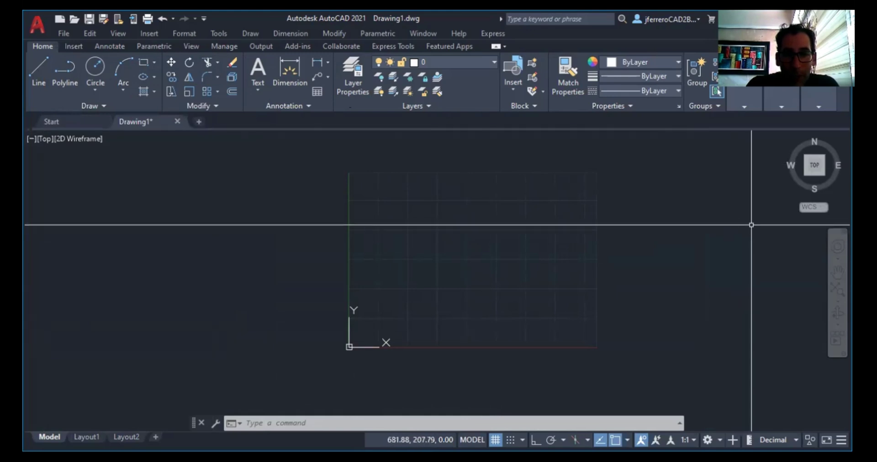
- Start a line at 0,0, turn off dynamic input, and draw the first segment to the absolute coordinates 420,0
{"action": "left_click", "coordinate": [41, 65]}
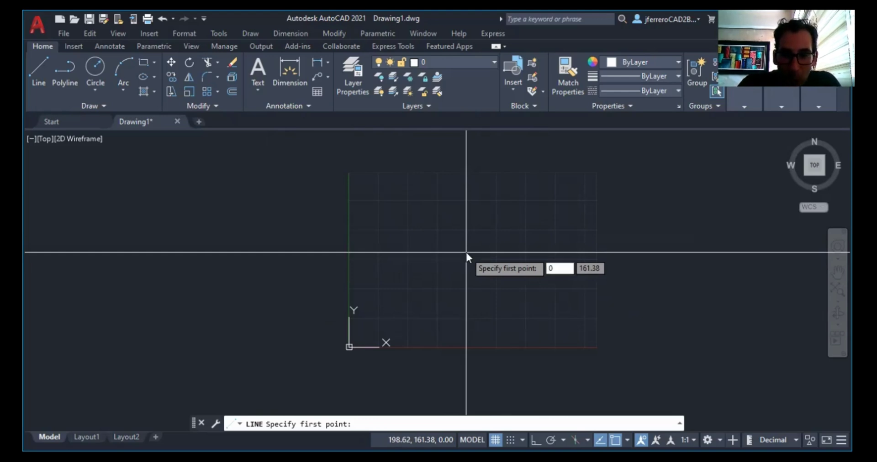
{"action": "key", "text": "Tab"}
{"action": "type", "text": "0"}
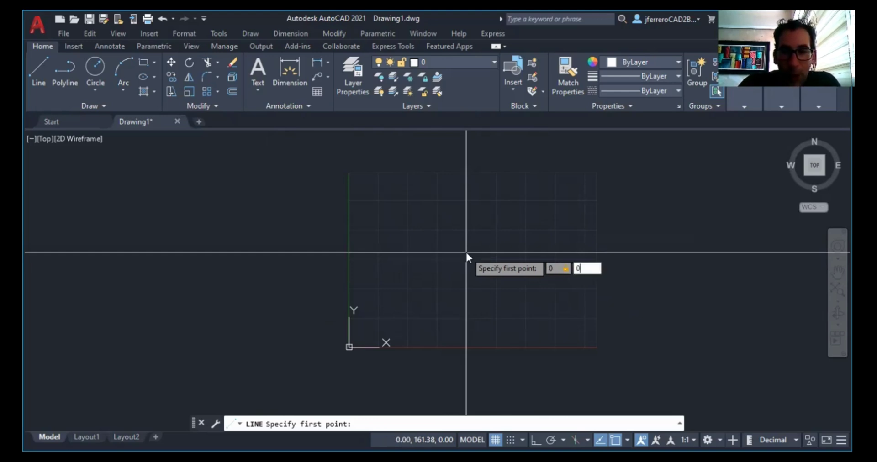
{"action": "key", "text": "Return"}
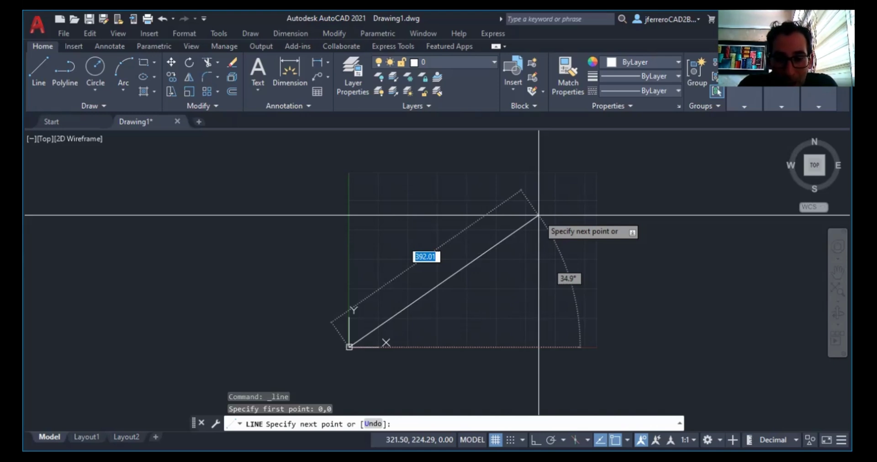
{"action": "key", "text": "F12"}
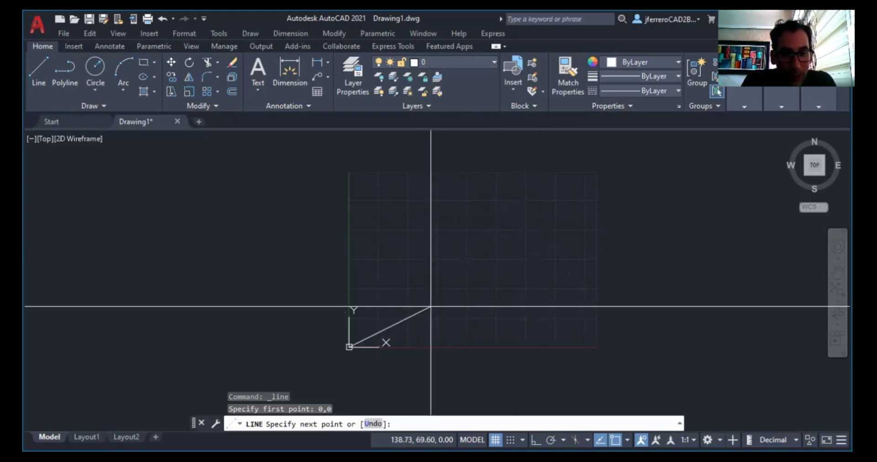
{"action": "type", "text": "420"}
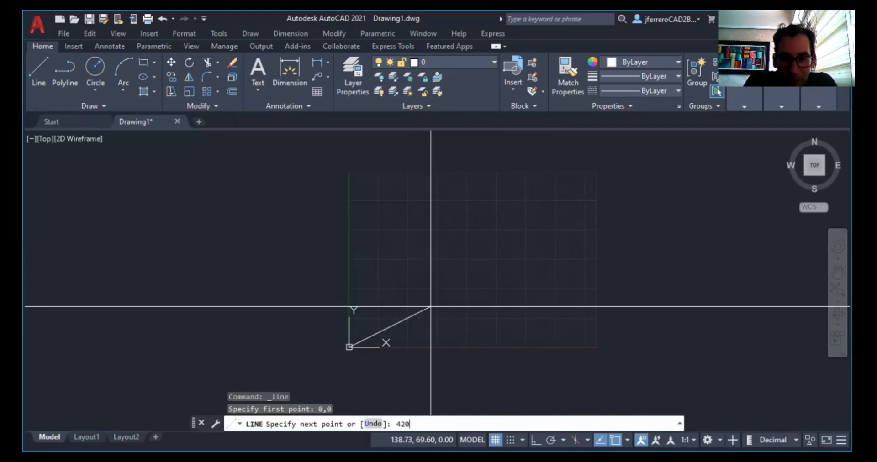
{"action": "type", "text": ",0"}
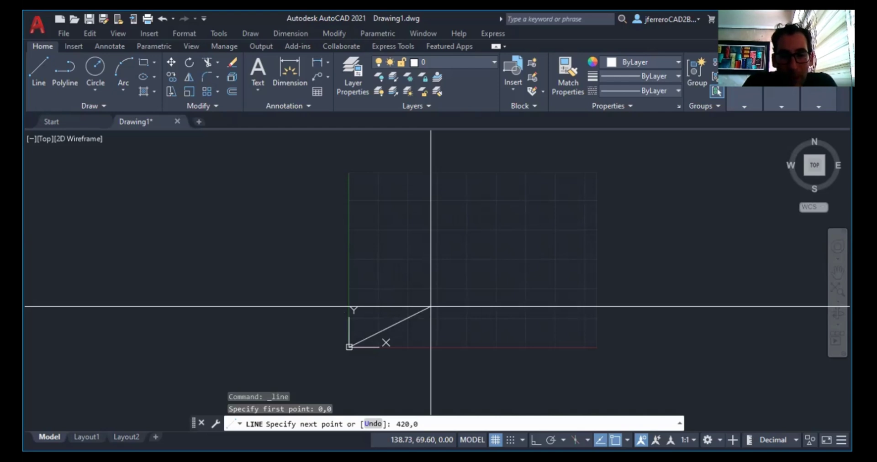
{"action": "key", "text": "Return"}
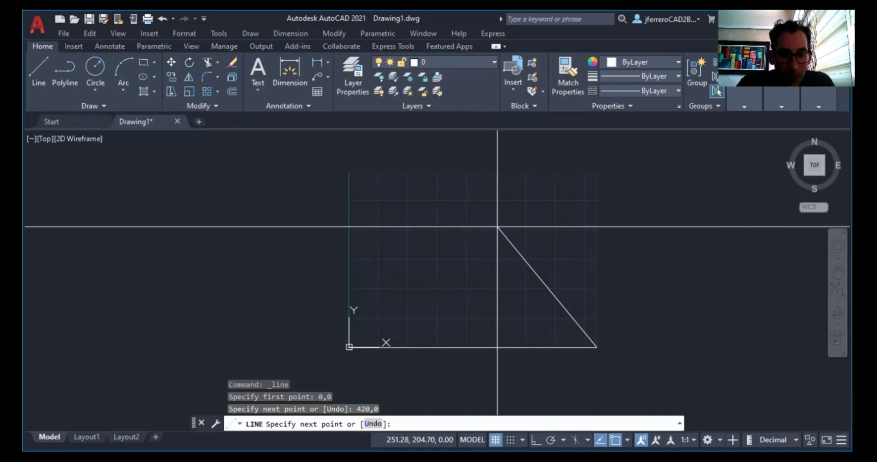
- Continue the line through 420,297 and 0,297, then close it back to its start point to complete the rectangle
{"action": "type", "text": "420,"}
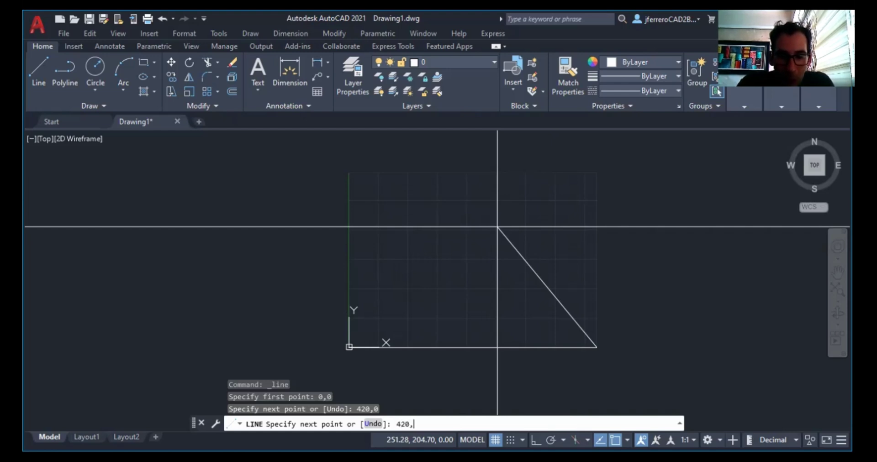
{"action": "type", "text": "297"}
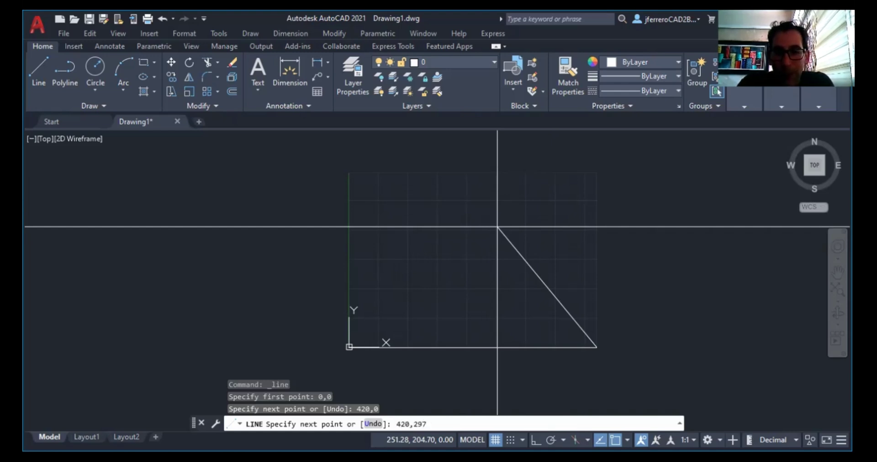
{"action": "key", "text": "Return"}
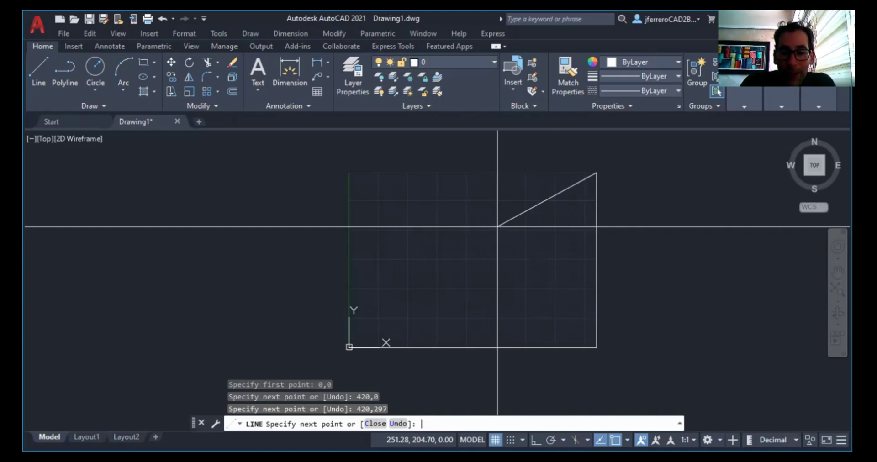
{"action": "type", "text": "0,297"}
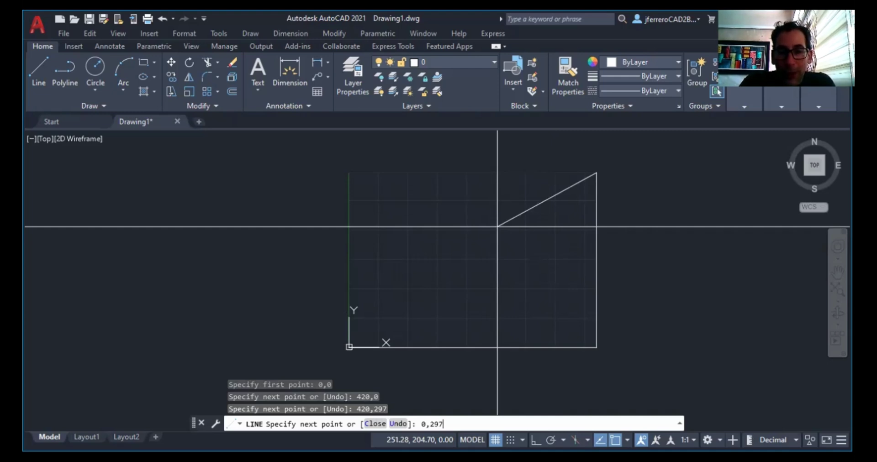
{"action": "key", "text": "Return"}
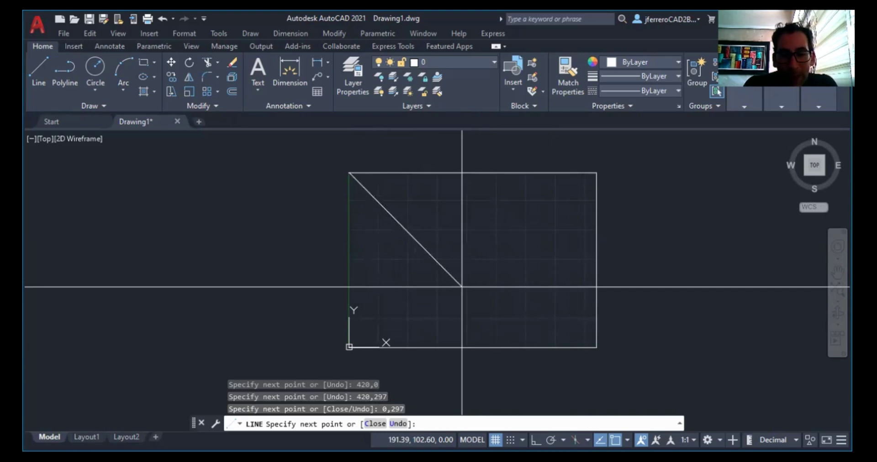
{"action": "left_click", "coordinate": [372, 425]}
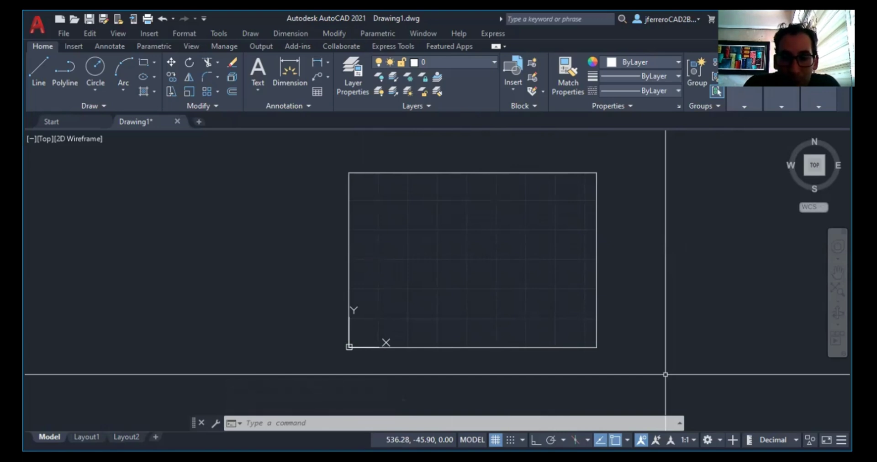
- Select the rectangle's four sides individually to check whether they are separate lines, and clear the selection
{"action": "left_click", "coordinate": [462, 347]}
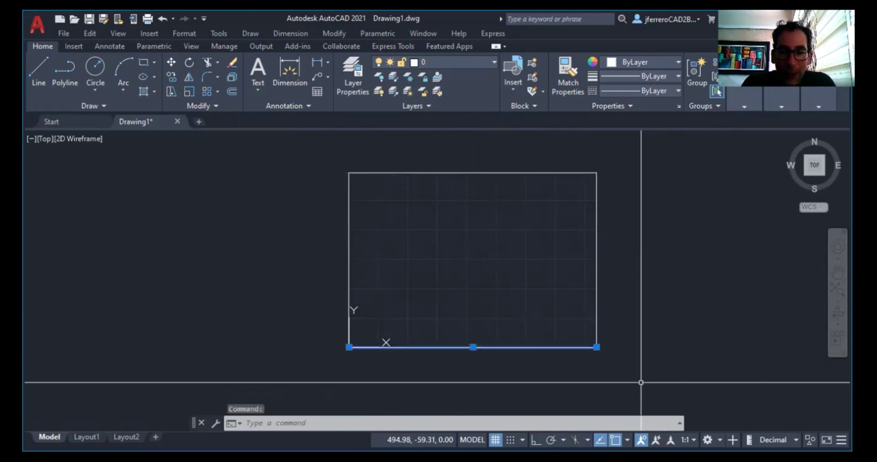
{"action": "key", "text": "Escape"}
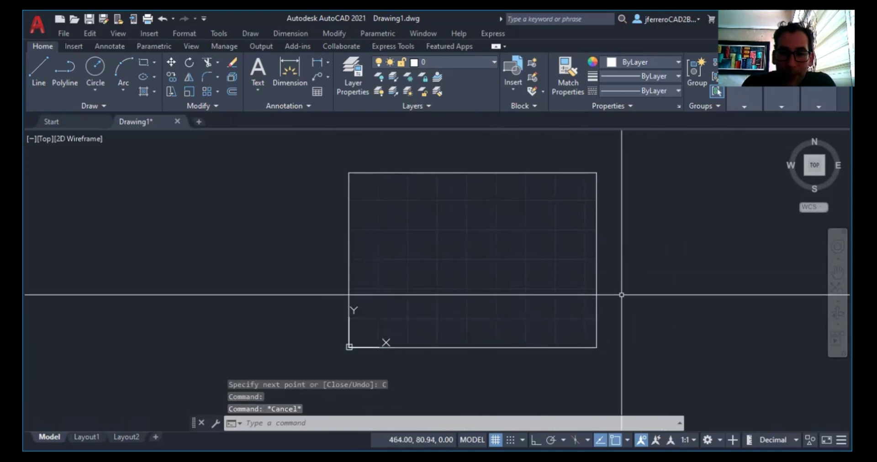
{"action": "left_click", "coordinate": [597, 268]}
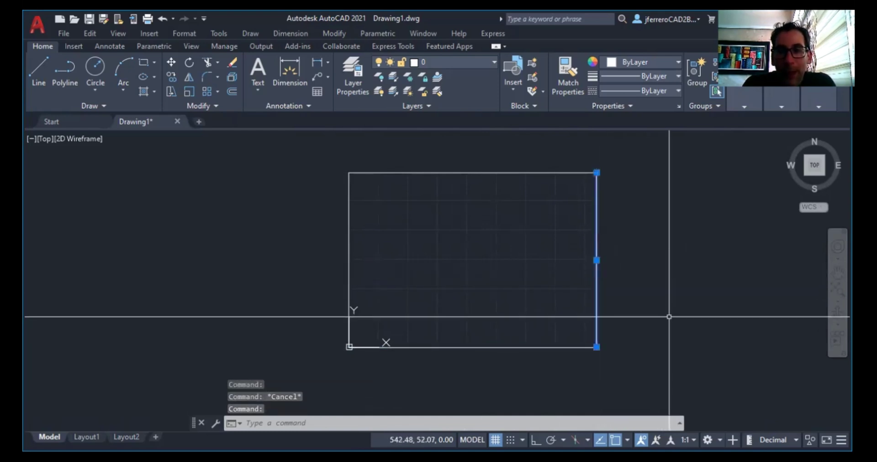
{"action": "key", "text": "Escape"}
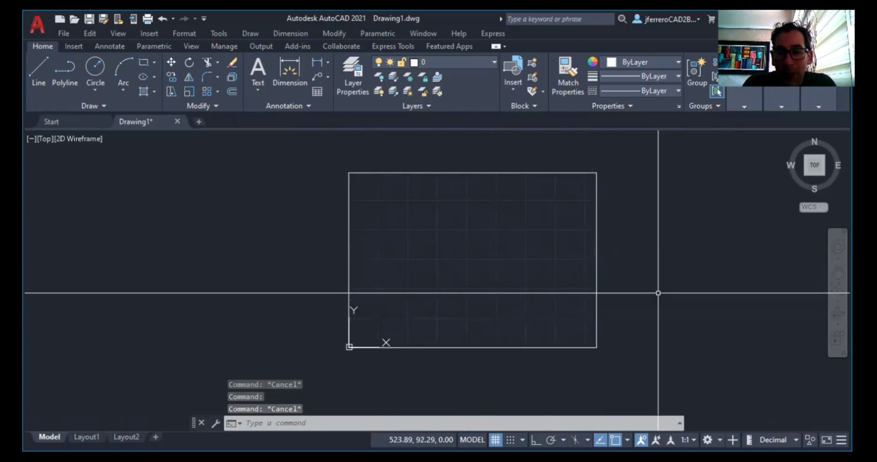
{"action": "left_click", "coordinate": [597, 256]}
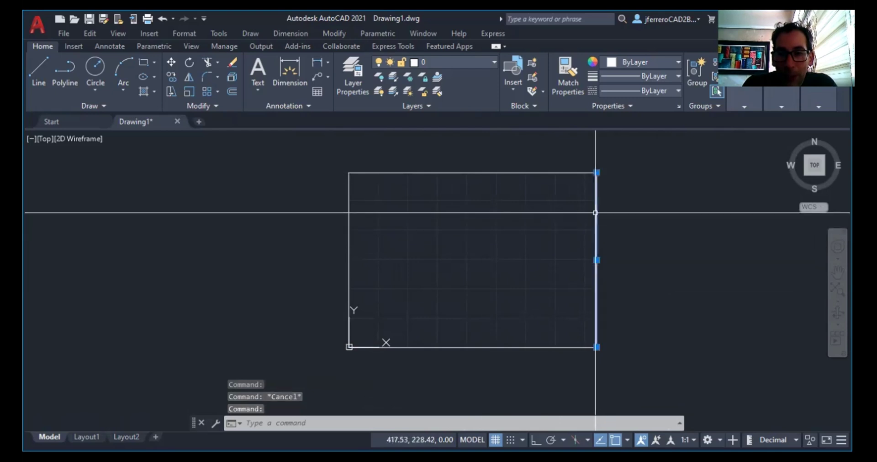
{"action": "left_click", "coordinate": [523, 174]}
{"action": "left_click", "coordinate": [483, 212]}
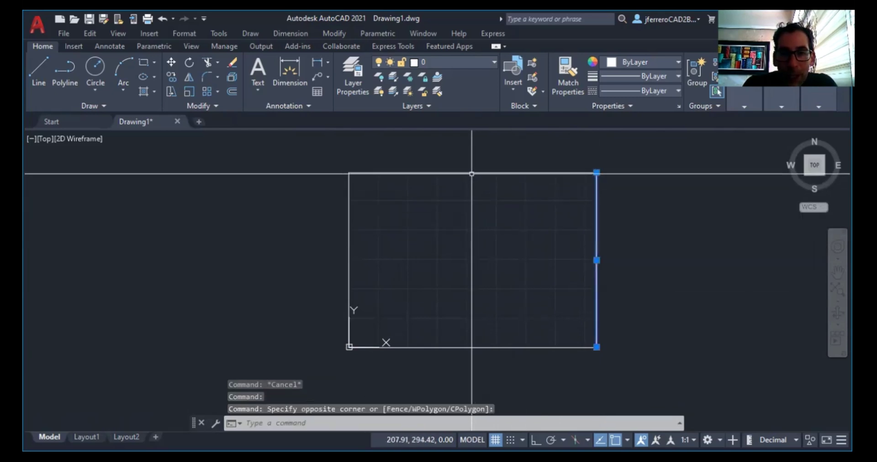
{"action": "left_click", "coordinate": [349, 219]}
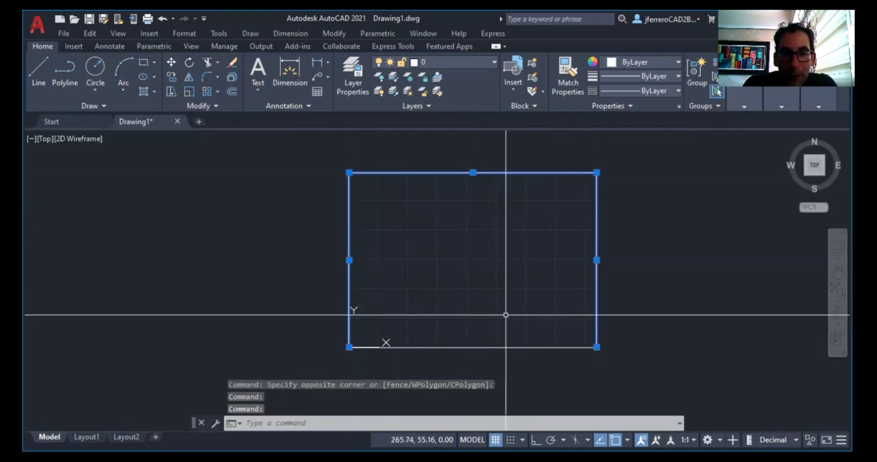
{"action": "left_click", "coordinate": [509, 347]}
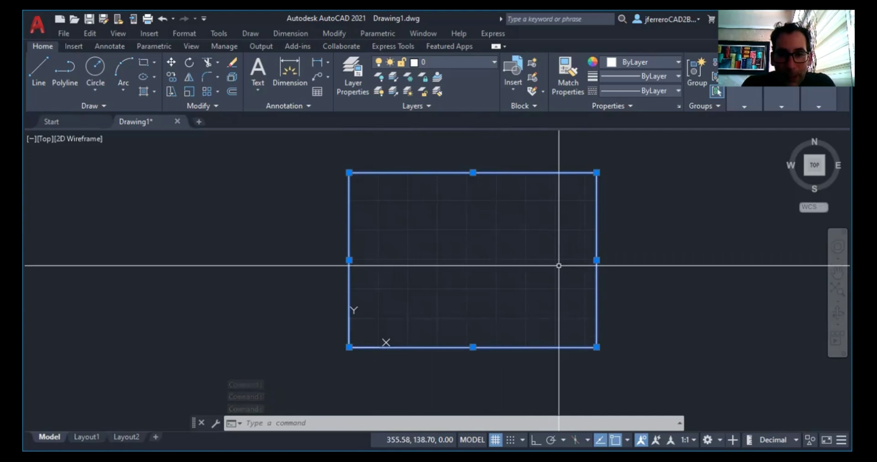
{"action": "key", "text": "Escape"}
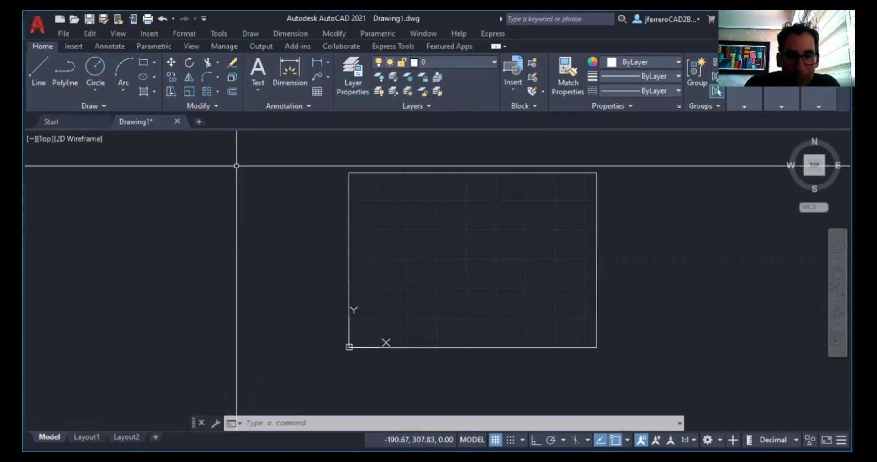
- Erase the rectangle's right vertical line
{"action": "type", "text": "E"}
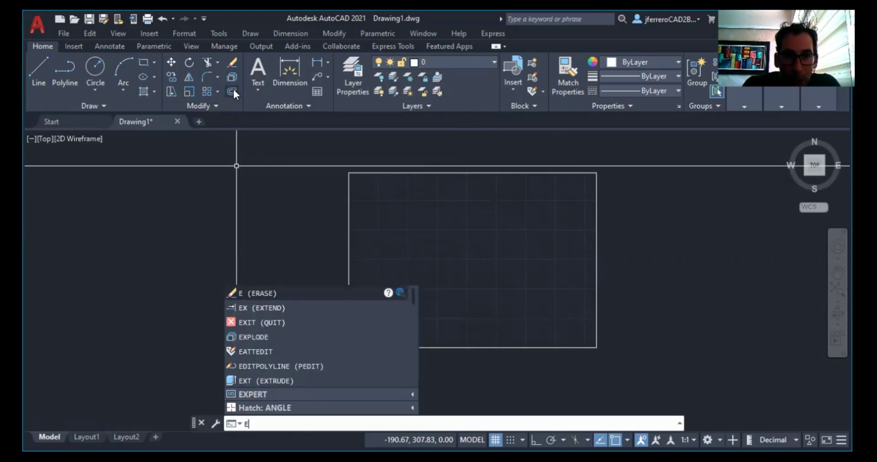
{"action": "left_click", "coordinate": [232, 64]}
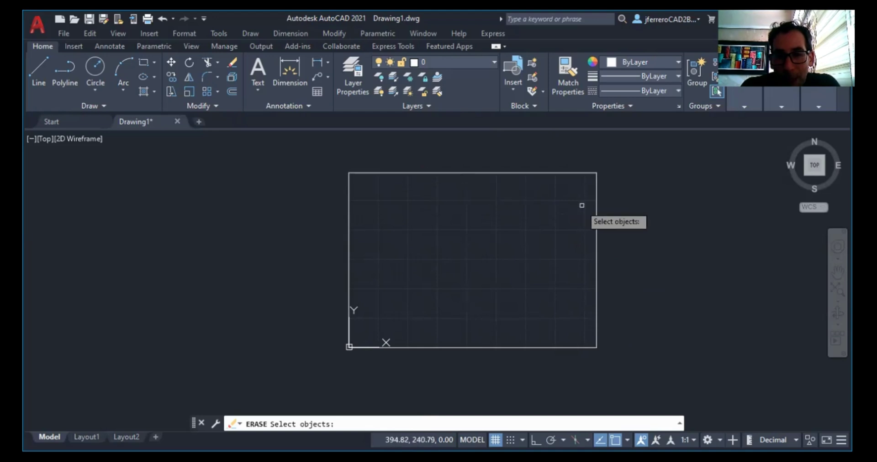
{"action": "left_click", "coordinate": [597, 216]}
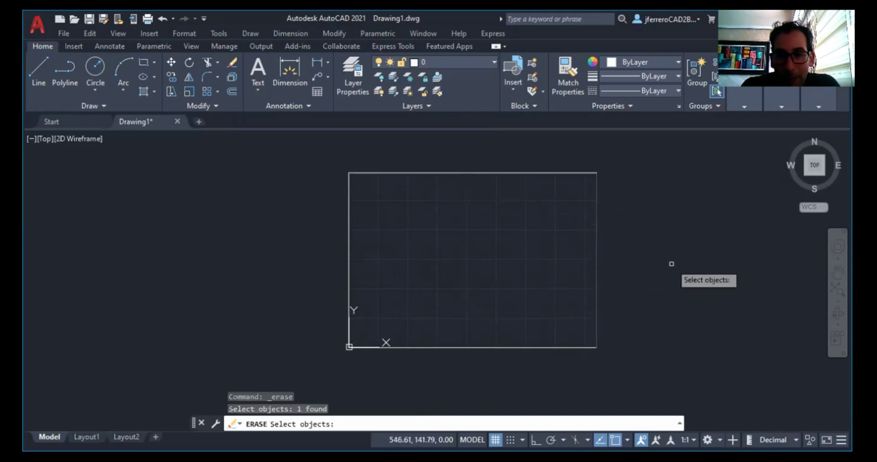
{"action": "key", "text": "Return"}
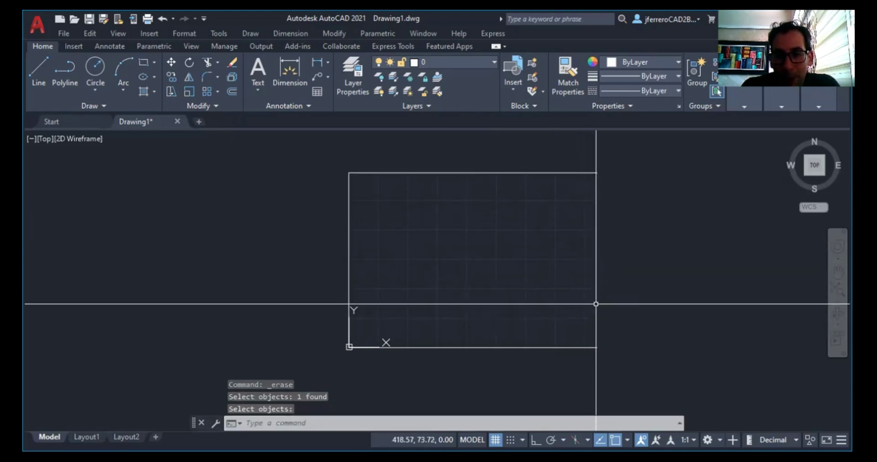
- Erase the rectangle's top horizontal line by enclosing it completely in a window selection
{"action": "left_click", "coordinate": [231, 62]}
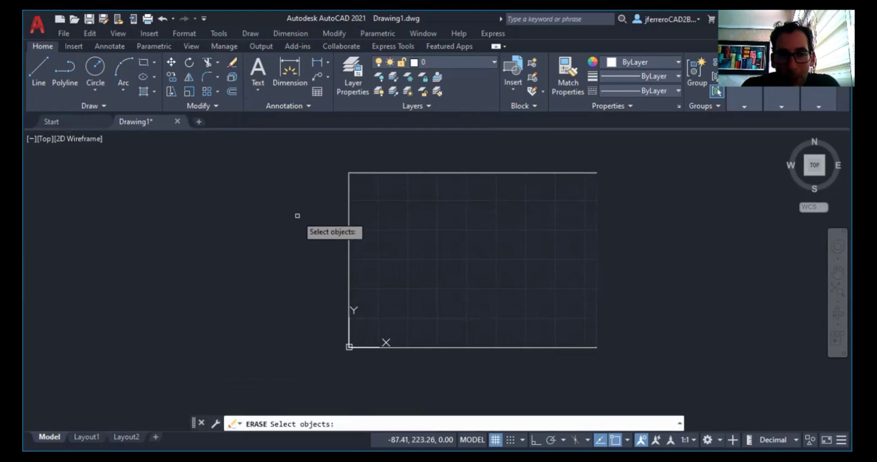
{"action": "left_click", "coordinate": [292, 205]}
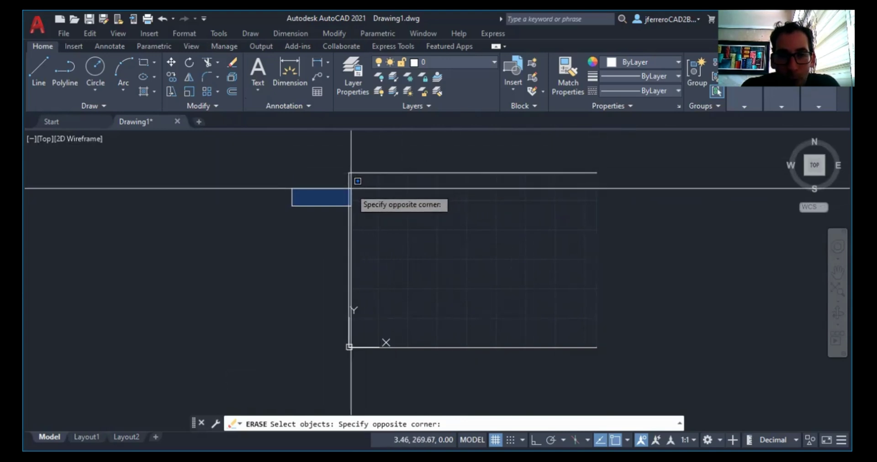
{"action": "left_click", "coordinate": [316, 192]}
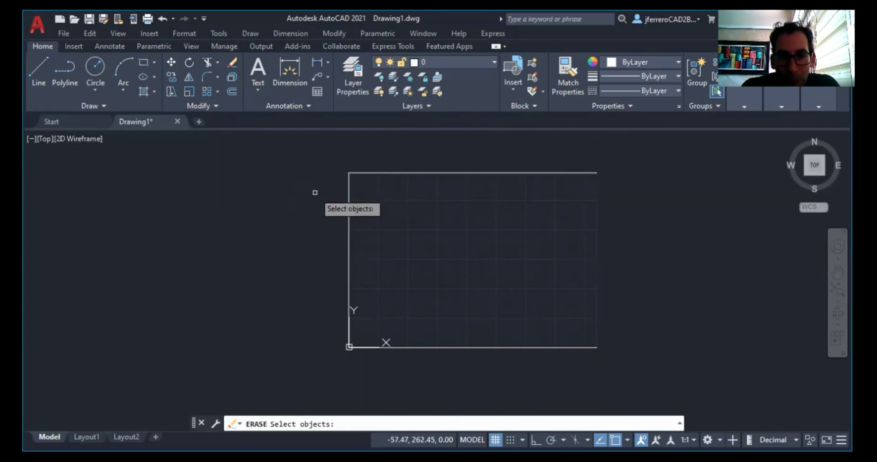
{"action": "left_click", "coordinate": [284, 224]}
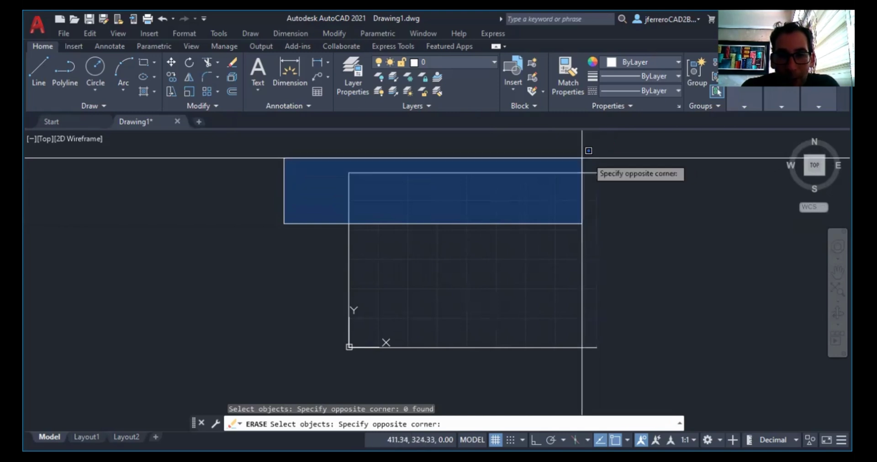
{"action": "left_click", "coordinate": [626, 151]}
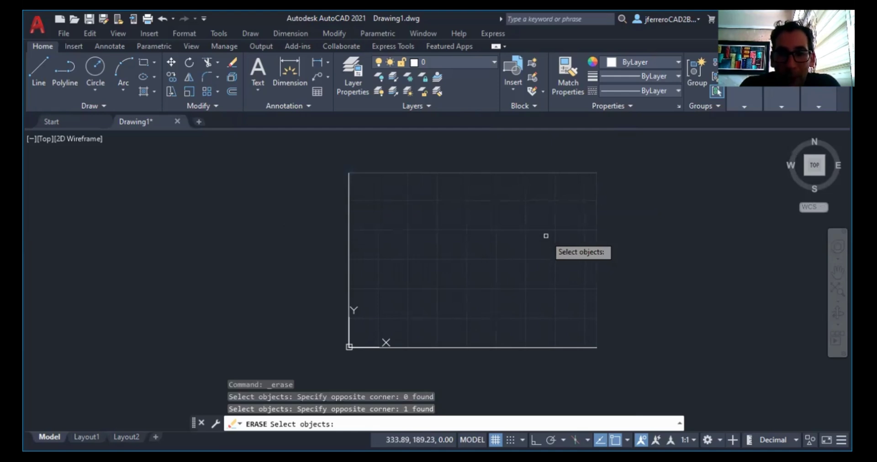
{"action": "key", "text": "Return"}
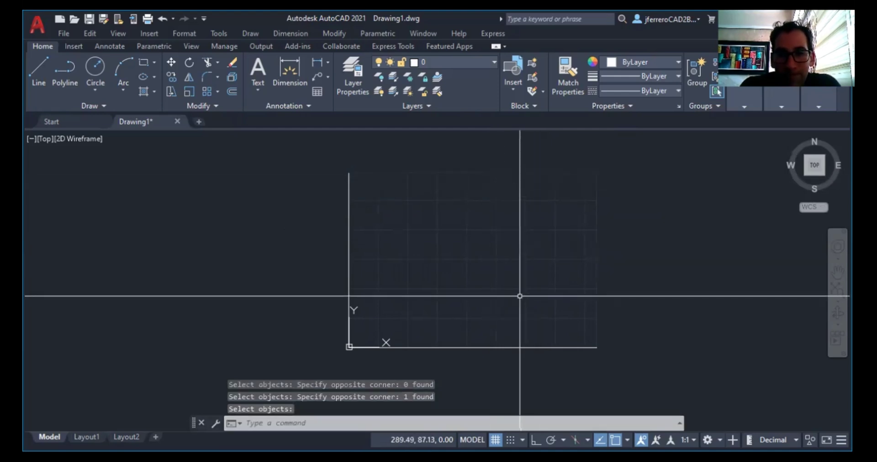
{"action": "left_click", "coordinate": [232, 61]}
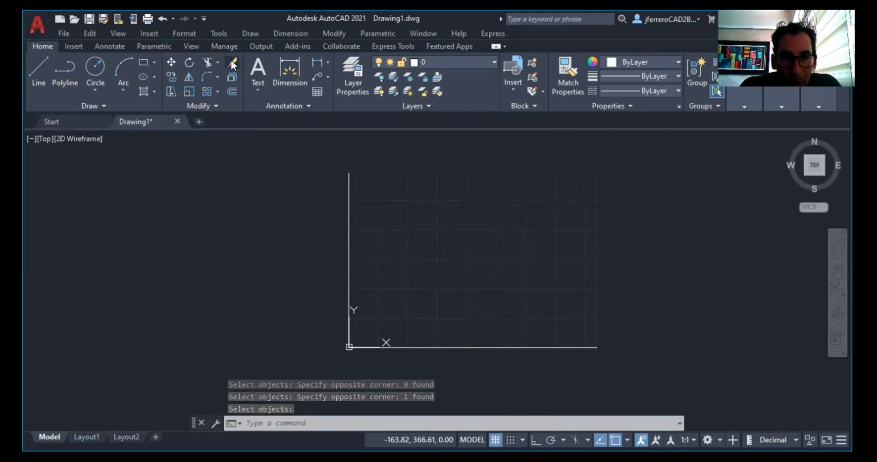
{"action": "left_click", "coordinate": [450, 274]}
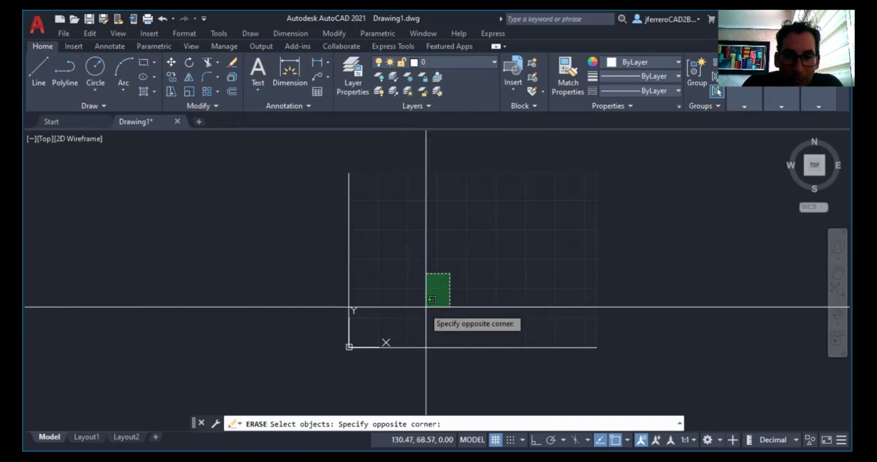
{"action": "left_click", "coordinate": [429, 304]}
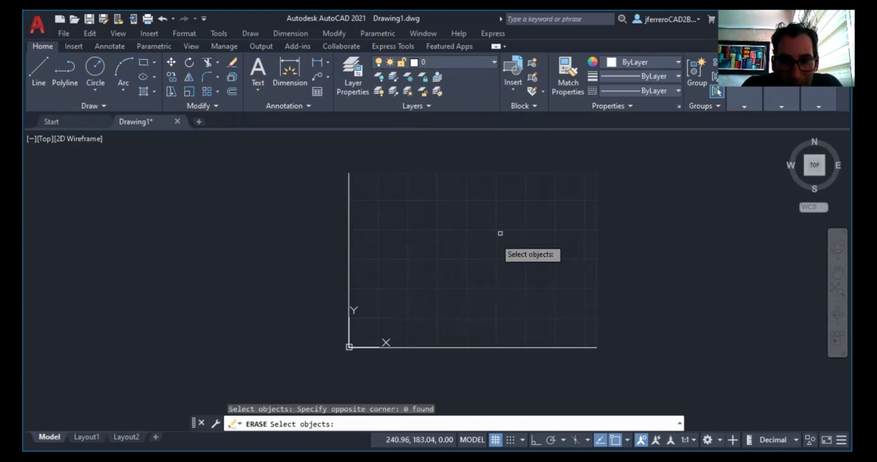
{"action": "mouse_move", "coordinate": [554, 210]}
{"action": "left_mouse_down"}
{"action": "mouse_move", "coordinate": [556, 219]}
{"action": "mouse_move", "coordinate": [509, 242]}
{"action": "mouse_move", "coordinate": [447, 211]}
{"action": "mouse_move", "coordinate": [369, 211]}
{"action": "mouse_move", "coordinate": [314, 319]}
{"action": "mouse_move", "coordinate": [339, 372]}
{"action": "mouse_move", "coordinate": [483, 392]}
{"action": "mouse_move", "coordinate": [544, 370]}
{"action": "mouse_move", "coordinate": [548, 345]}
{"action": "mouse_move", "coordinate": [656, 356]}
{"action": "mouse_move", "coordinate": [695, 166]}
{"action": "mouse_move", "coordinate": [464, 142]}
{"action": "mouse_move", "coordinate": [378, 151]}
{"action": "mouse_move", "coordinate": [328, 179]}
{"action": "mouse_move", "coordinate": [293, 235]}
{"action": "mouse_move", "coordinate": [289, 314]}
{"action": "mouse_move", "coordinate": [300, 372]}
{"action": "mouse_move", "coordinate": [364, 398]}
{"action": "mouse_move", "coordinate": [300, 304]}
{"action": "mouse_move", "coordinate": [489, 186]}
{"action": "mouse_move", "coordinate": [584, 287]}
{"action": "mouse_move", "coordinate": [410, 325]}
{"action": "mouse_move", "coordinate": [525, 366]}
{"action": "mouse_move", "coordinate": [720, 373]}
{"action": "mouse_move", "coordinate": [715, 347]}
{"action": "left_mouse_up"}
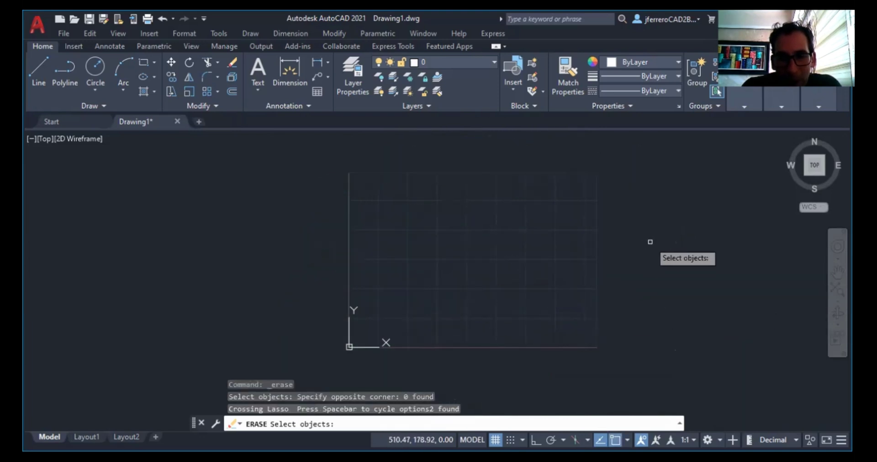
{"action": "key", "text": "Escape"}
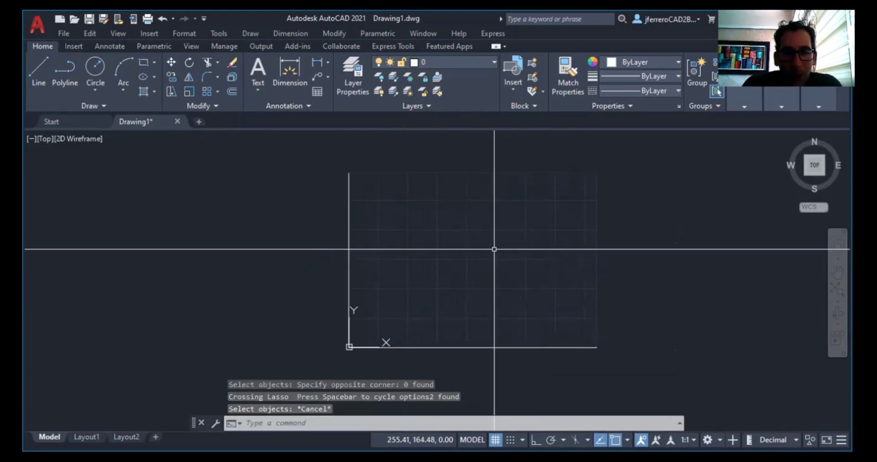
- Erase the remaining left and bottom lines together with one crossing selection that touches both
{"action": "left_click", "coordinate": [232, 65]}
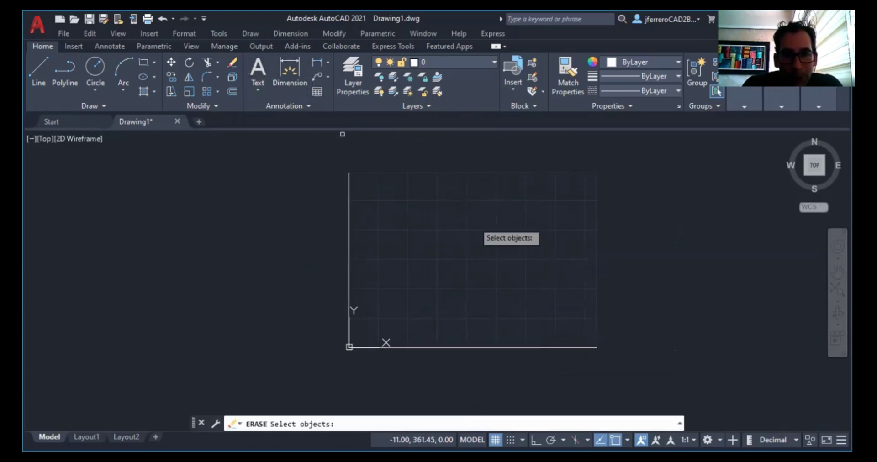
{"action": "left_click", "coordinate": [499, 260]}
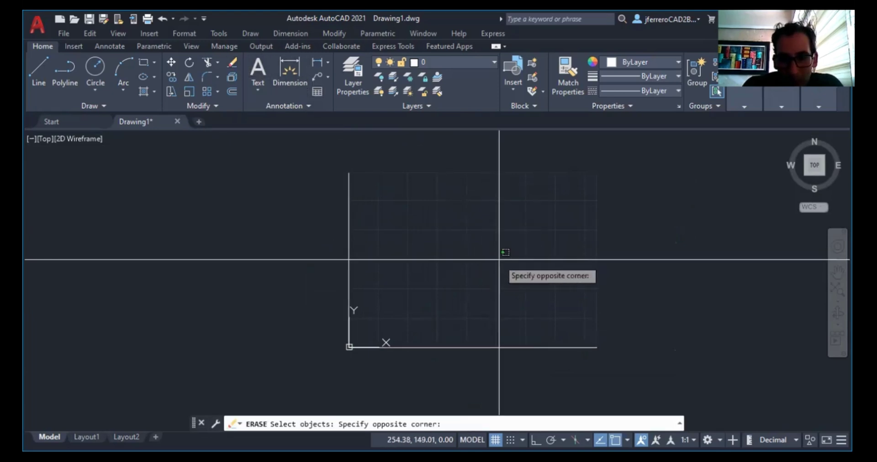
{"action": "left_click", "coordinate": [303, 378]}
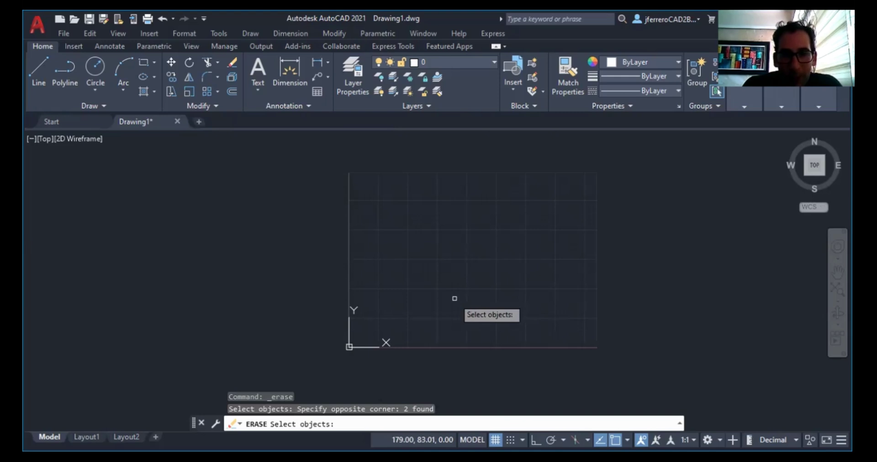
{"action": "key", "text": "Return"}
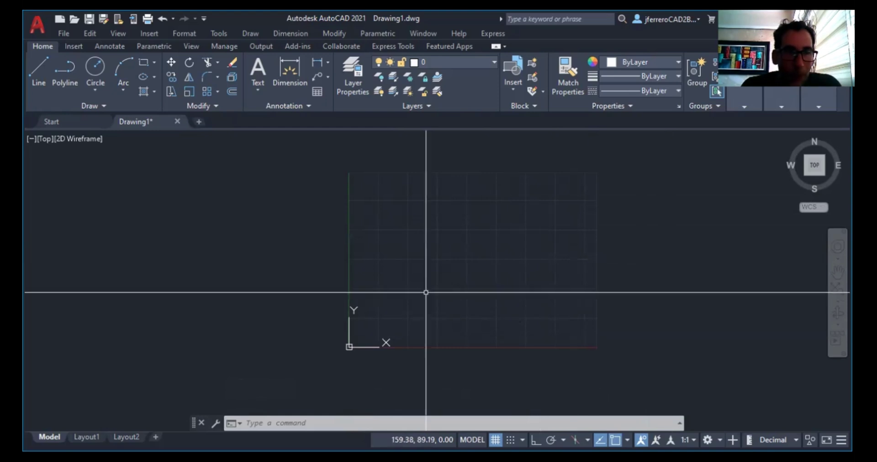
- Start a polyline at 0,0 with Ortho mode turned on and draw its first segment 420 units horizontally to the right
{"action": "left_click", "coordinate": [64, 73]}
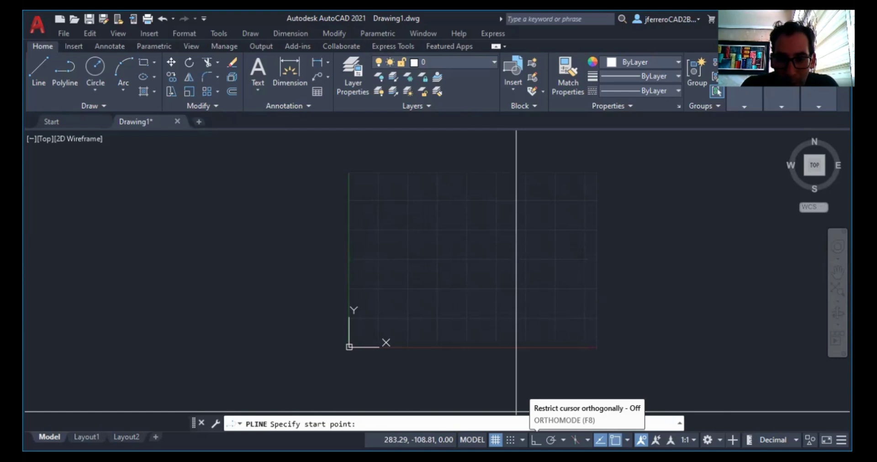
{"action": "left_click", "coordinate": [535, 440]}
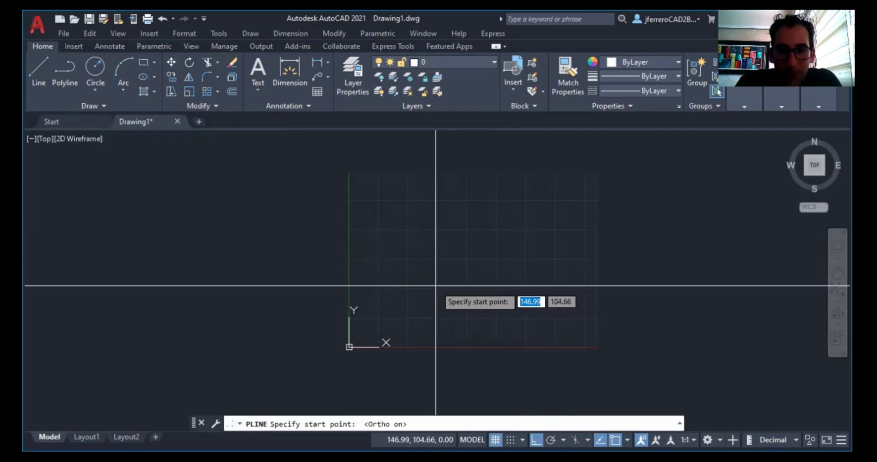
{"action": "type", "text": "0,0"}
{"action": "key", "text": "Return"}
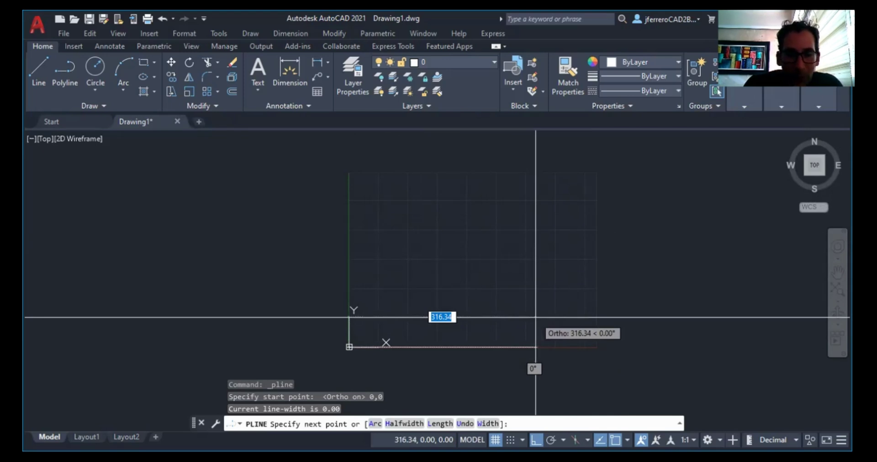
{"action": "type", "text": "420"}
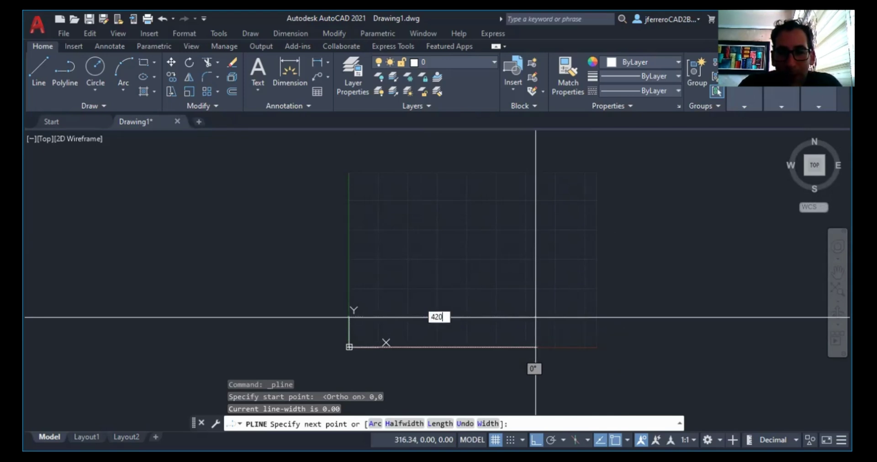
{"action": "key", "text": "Return"}
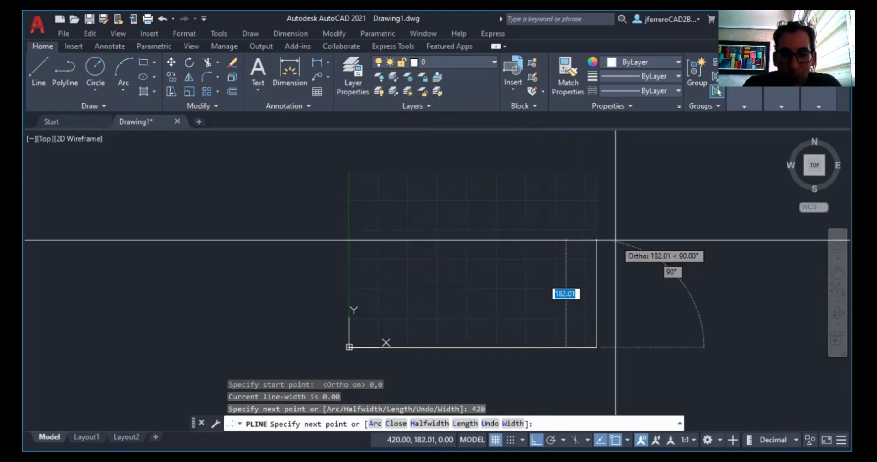
- Continue the polyline 297 units up and 420 units to the left, and close it with the Close option
{"action": "type", "text": "297"}
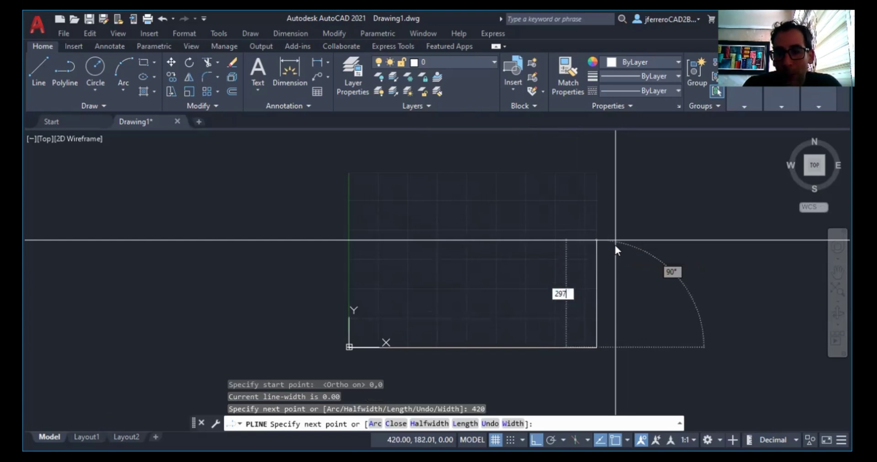
{"action": "key", "text": "Return"}
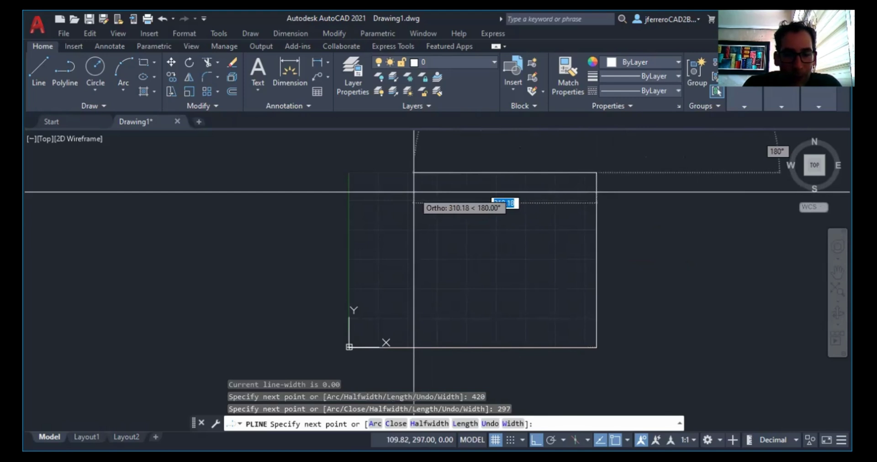
{"action": "type", "text": "420"}
{"action": "key", "text": "Return"}
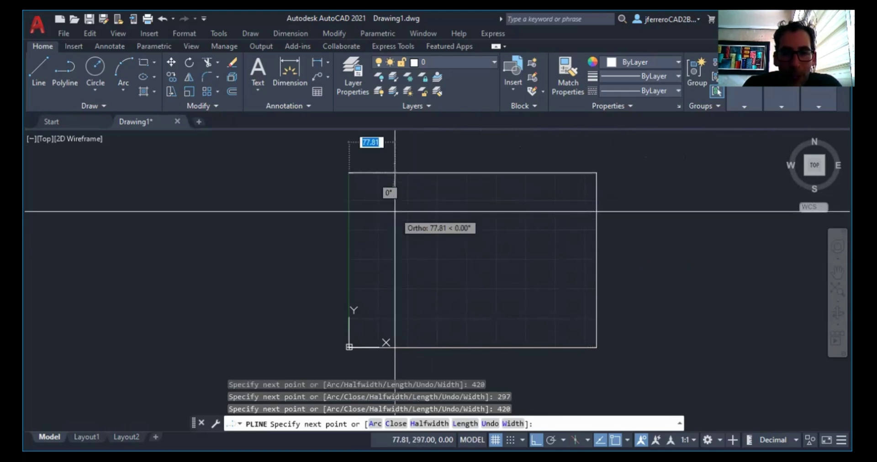
{"action": "left_click", "coordinate": [395, 423]}
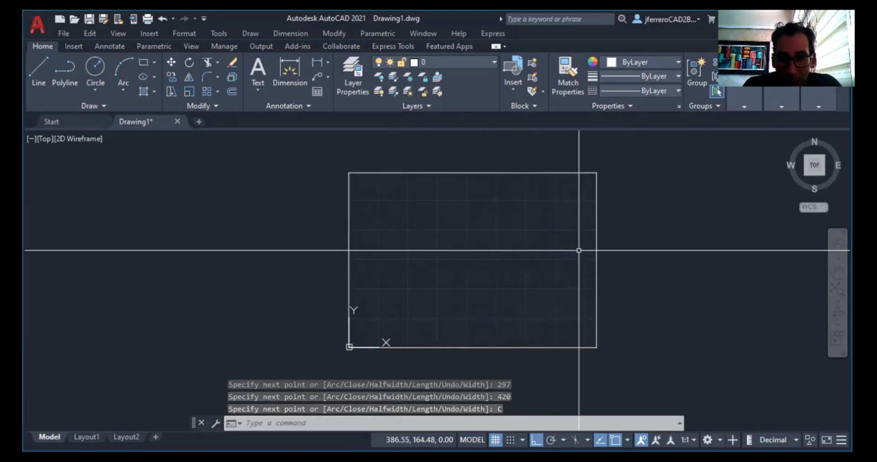
- Select the closed polyline by one of its sides and erase it
{"action": "left_click", "coordinate": [597, 250]}
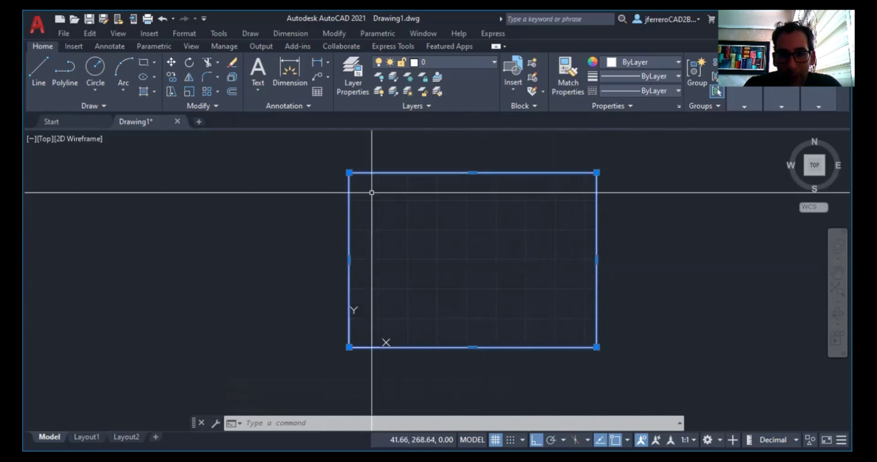
{"action": "left_click", "coordinate": [232, 64]}
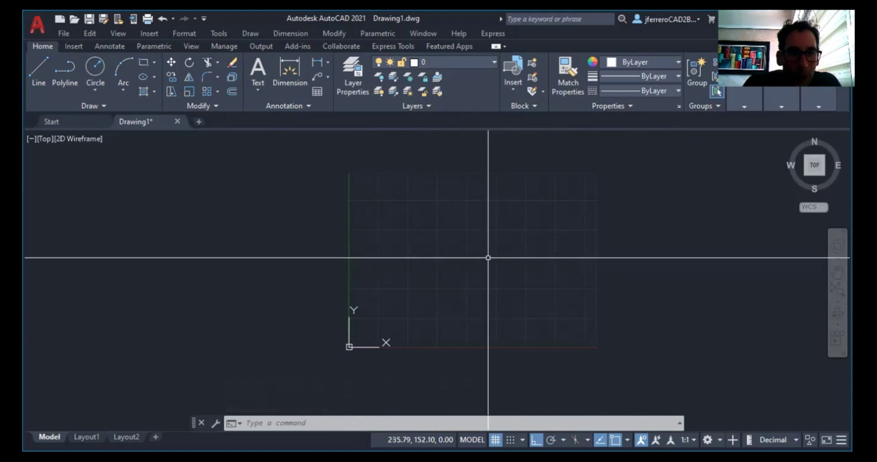
- Draw a rectangle with the Rectangle command from 0,0, 420 units wide and 297 units high
{"action": "left_click", "coordinate": [143, 65]}
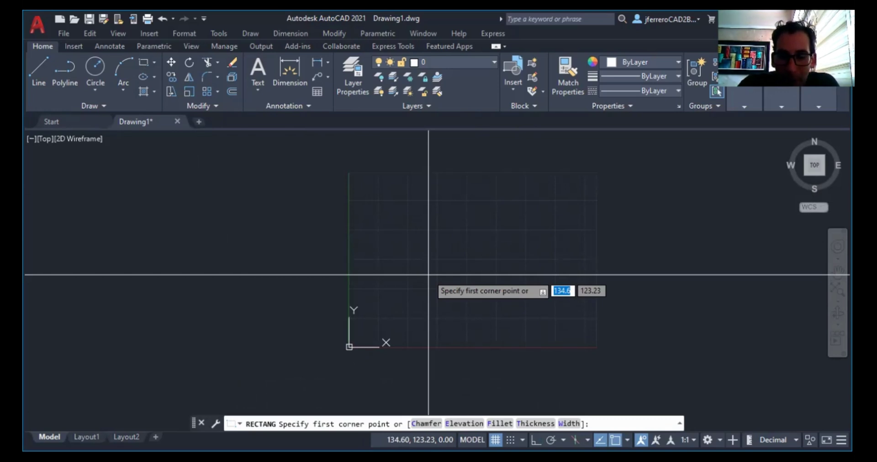
{"action": "type", "text": "0,0"}
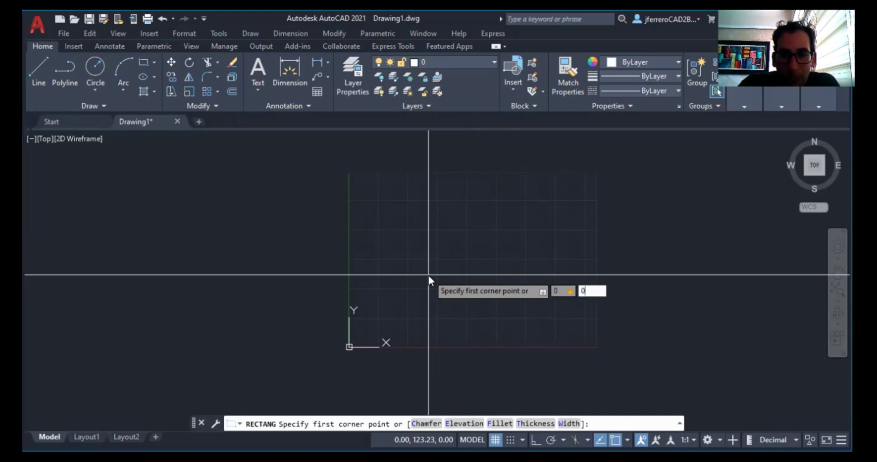
{"action": "key", "text": "Return"}
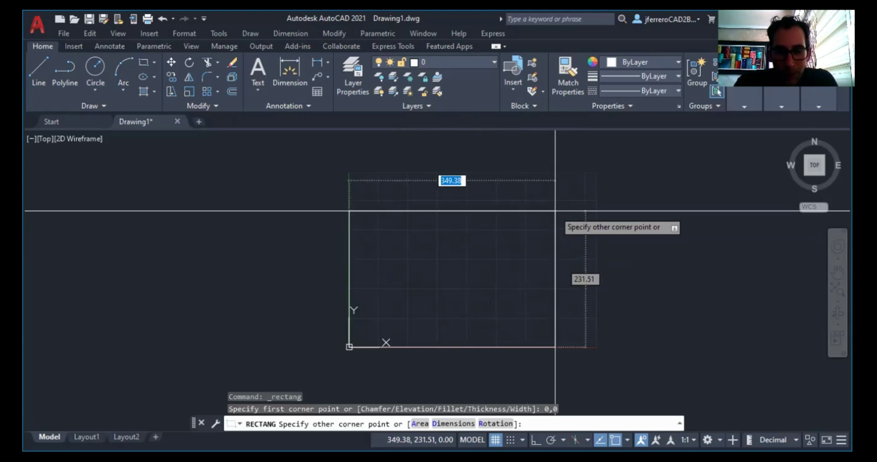
{"action": "type", "text": "420"}
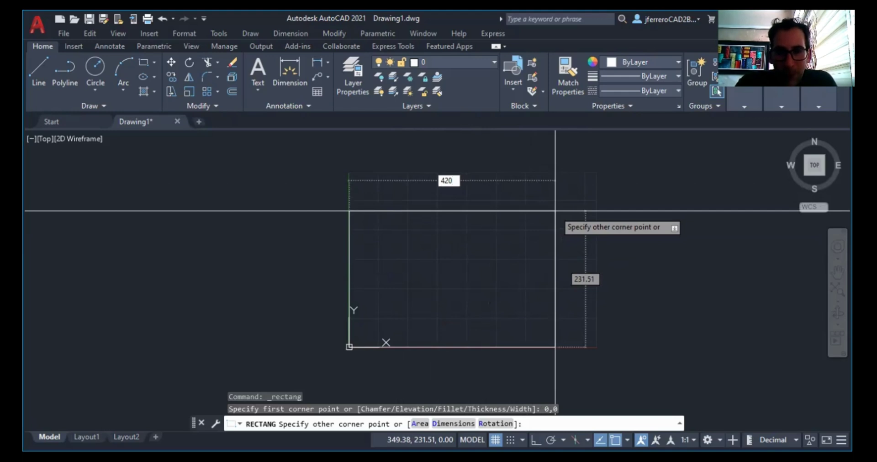
{"action": "key", "text": "Tab"}
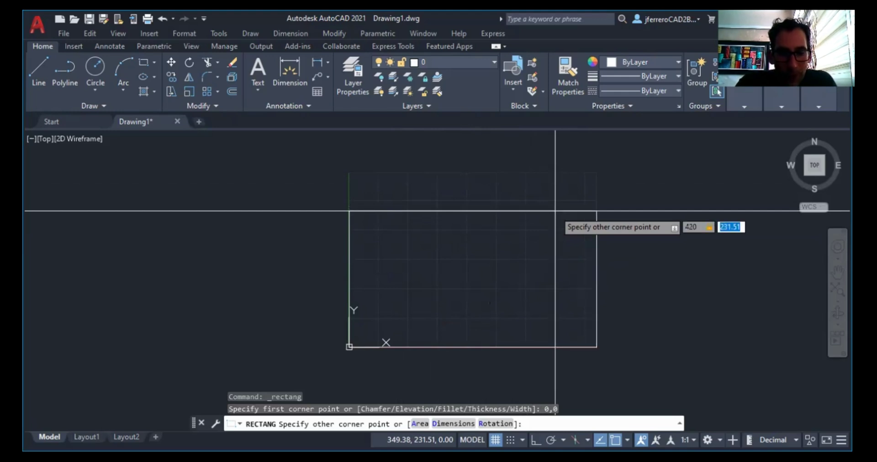
{"action": "type", "text": "297"}
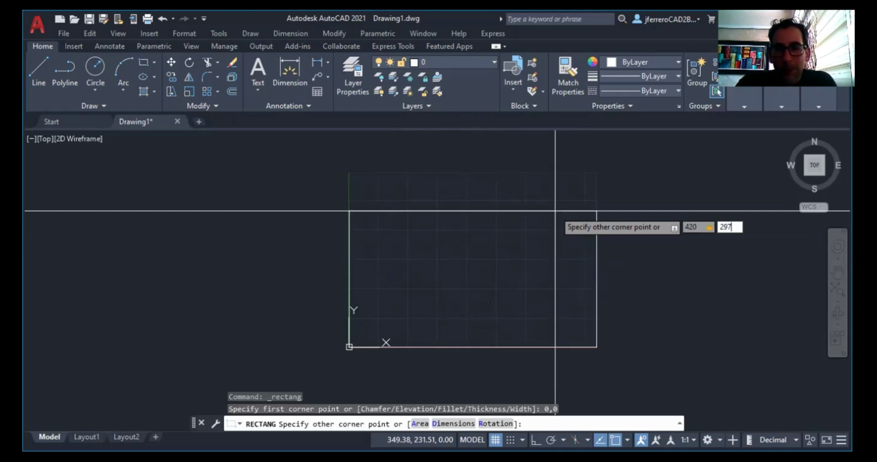
{"action": "key", "text": "Return"}
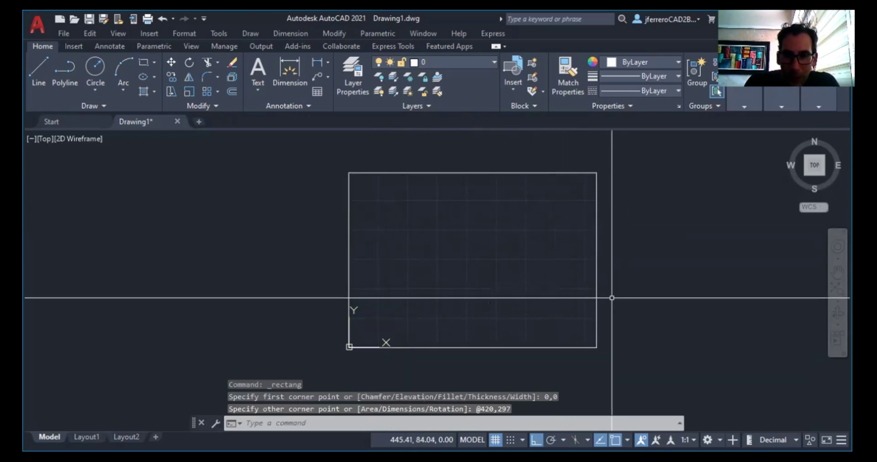